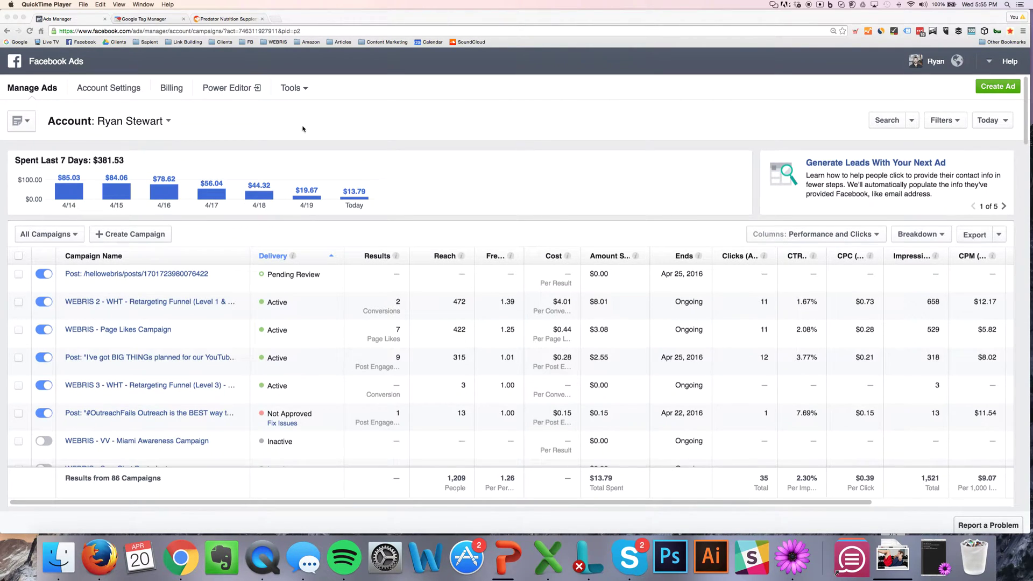
Go to the WEBRIS Pixel's Facebook Pixel page, briefly checking the Conversion Tracking Pixel (Old) tab.
{"action": "left_click", "coordinate": [318, 96]}
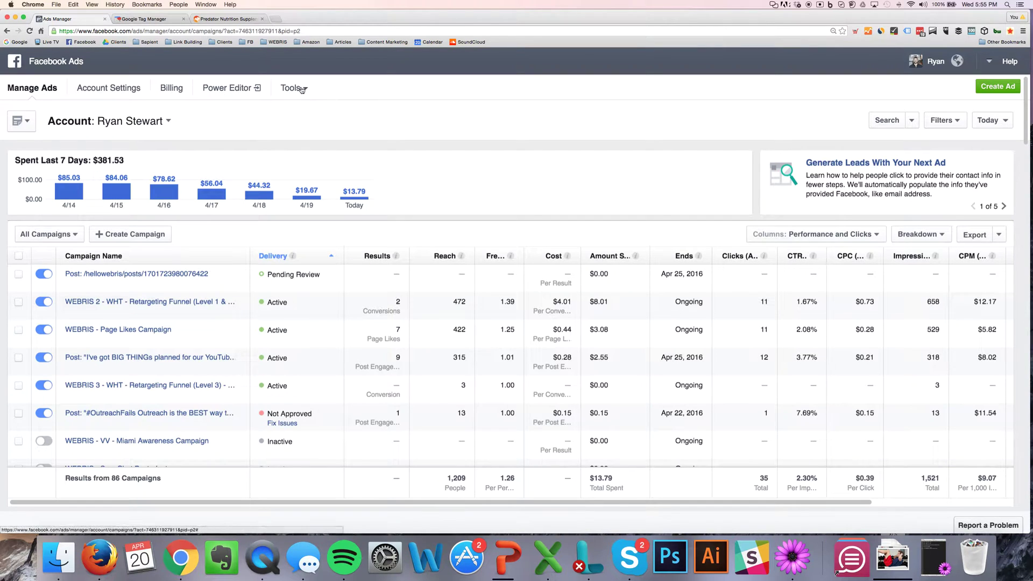
{"action": "left_click", "coordinate": [301, 89]}
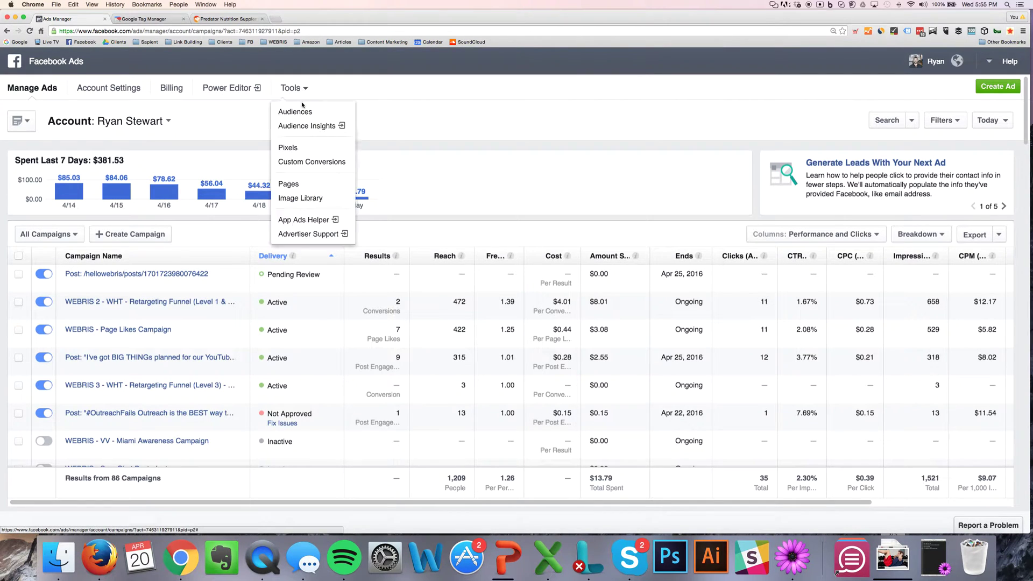
{"action": "left_click", "coordinate": [301, 150]}
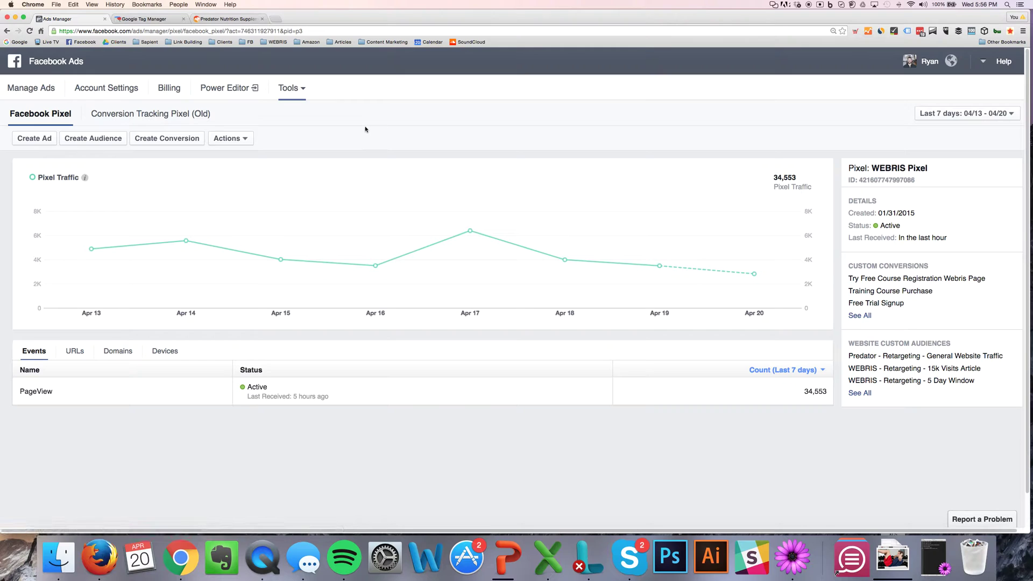
{"action": "left_click", "coordinate": [163, 120]}
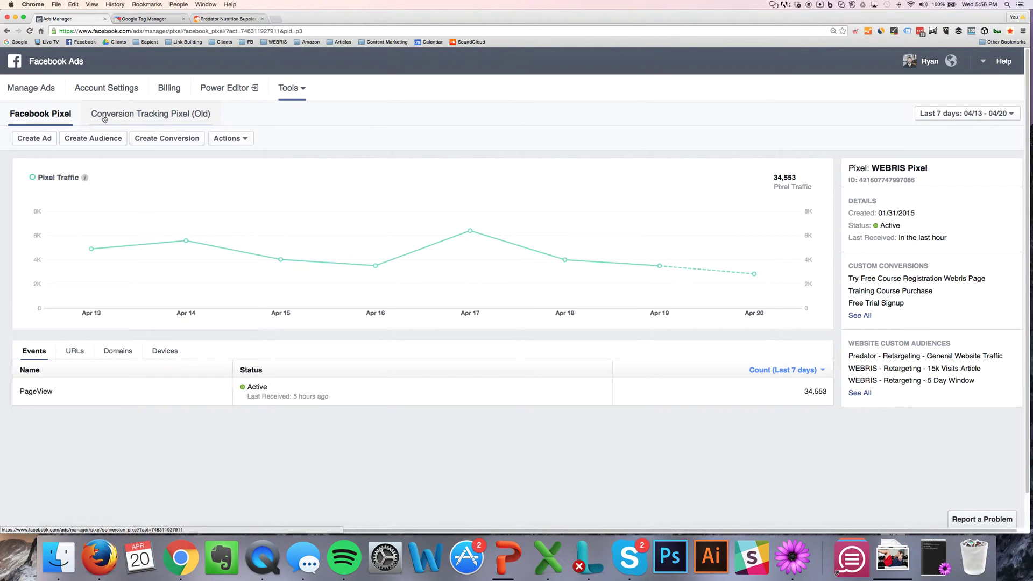
{"action": "left_click", "coordinate": [42, 114]}
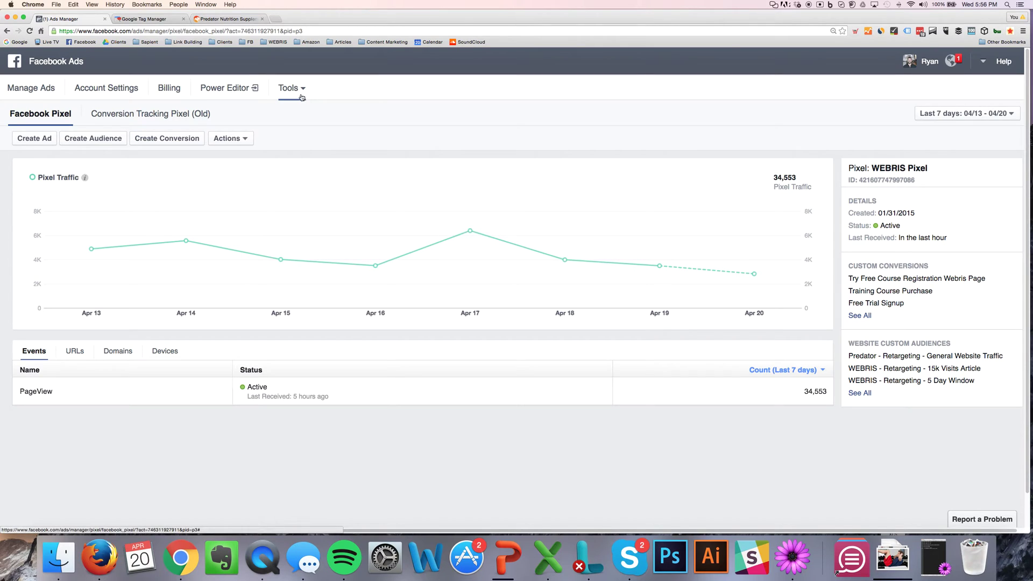
{"action": "left_click", "coordinate": [247, 139]}
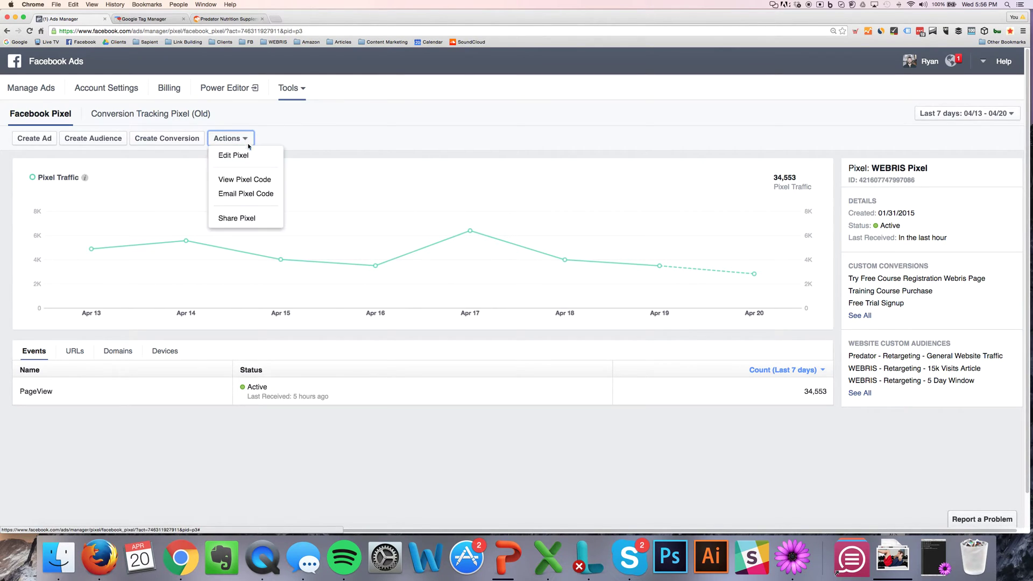
Bring up the View Pixel Code dialog showing the base pixel snippet.
{"action": "left_click", "coordinate": [250, 181]}
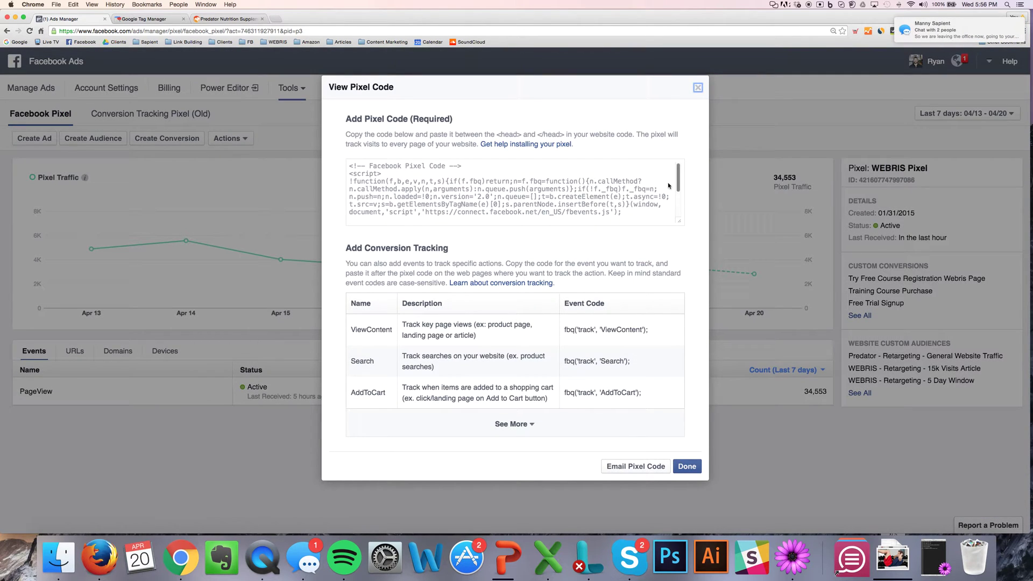
{"action": "left_click", "coordinate": [671, 209]}
{"action": "scroll", "coordinate": [491, 201], "scroll_direction": "up", "scroll_amount": 5}
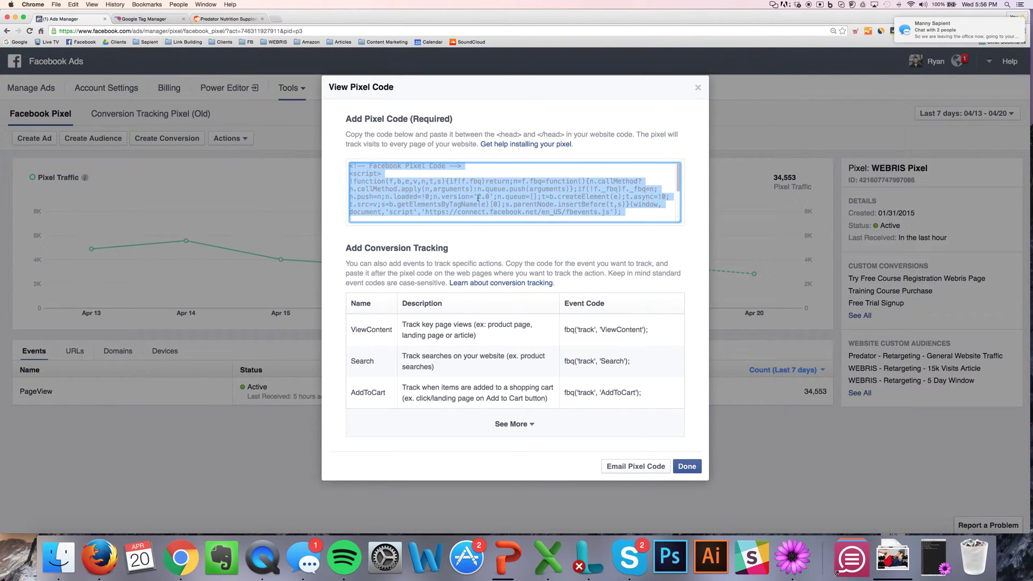
{"action": "triple_click", "coordinate": [490, 189]}
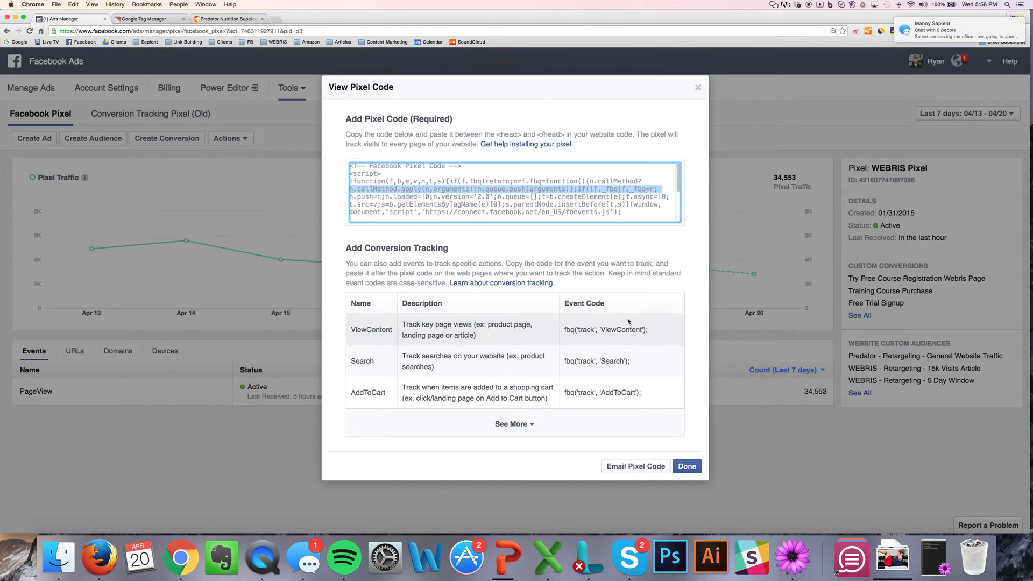
{"action": "left_click", "coordinate": [604, 251]}
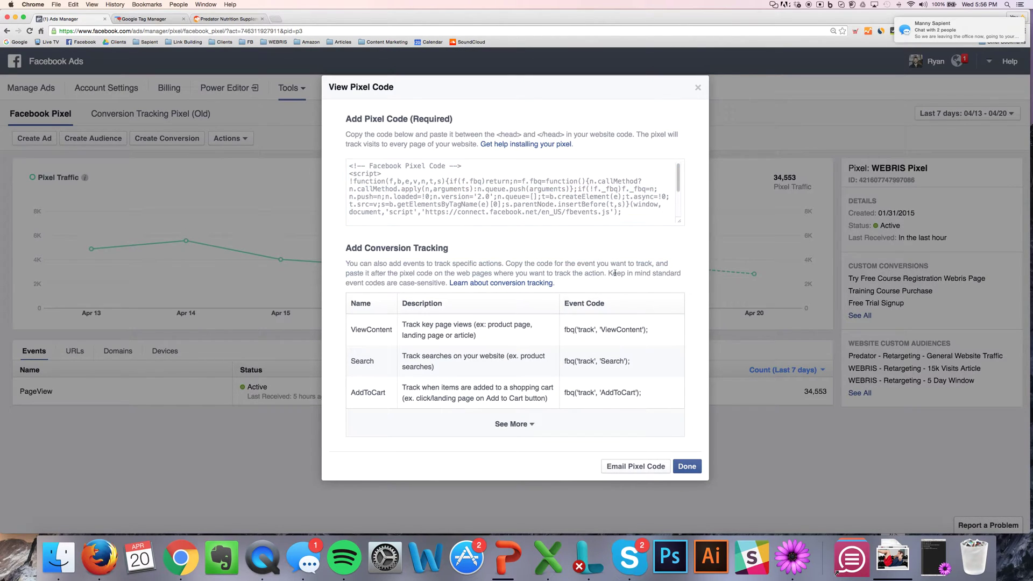
Expand and review the standard event codes such as ViewContent, Search and AddToCart.
{"action": "left_click", "coordinate": [511, 424]}
{"action": "left_click_drag", "start_coordinate": [356, 329], "coordinate": [540, 385]}
{"action": "left_click", "coordinate": [539, 386]}
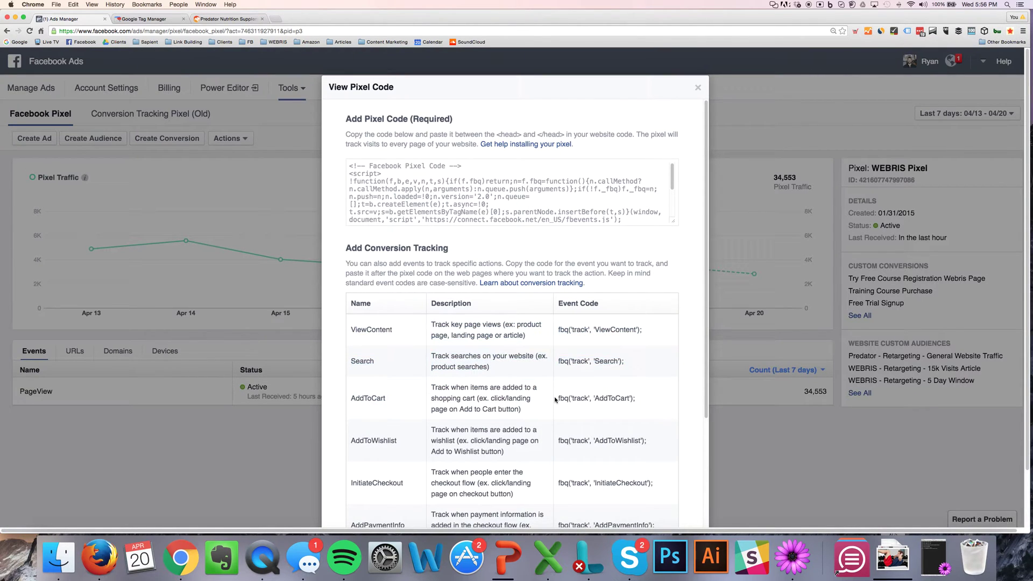
{"action": "scroll", "coordinate": [553, 387], "scroll_direction": "down", "scroll_amount": 3}
{"action": "scroll", "coordinate": [553, 386], "scroll_direction": "up", "scroll_amount": 1}
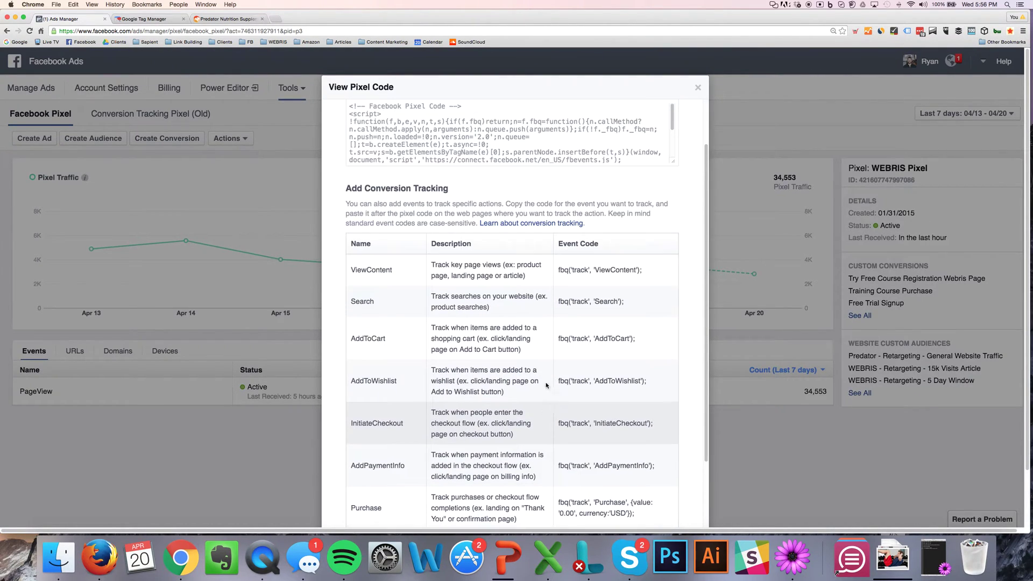
{"action": "scroll", "coordinate": [386, 350], "scroll_direction": "down", "scroll_amount": 1}
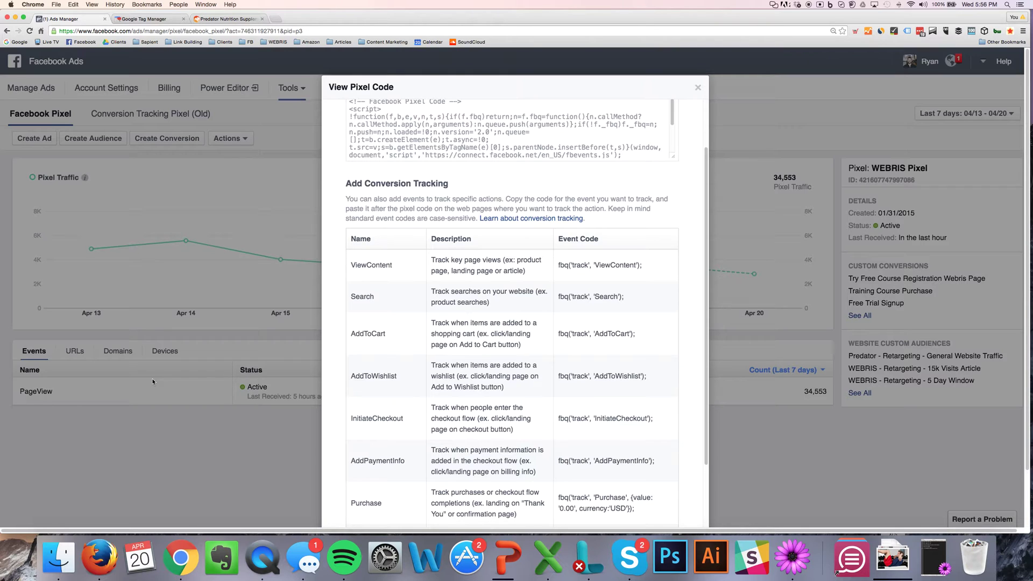
{"action": "scroll", "coordinate": [382, 325], "scroll_direction": "down", "scroll_amount": 3}
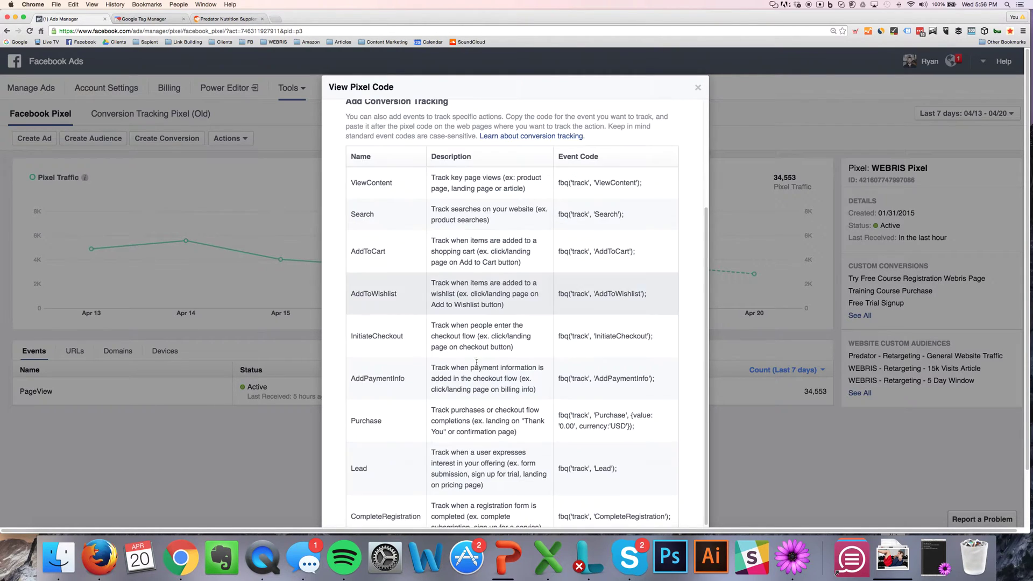
{"action": "scroll", "coordinate": [409, 457], "scroll_direction": "up", "scroll_amount": 1}
{"action": "scroll", "coordinate": [431, 377], "scroll_direction": "up", "scroll_amount": 3}
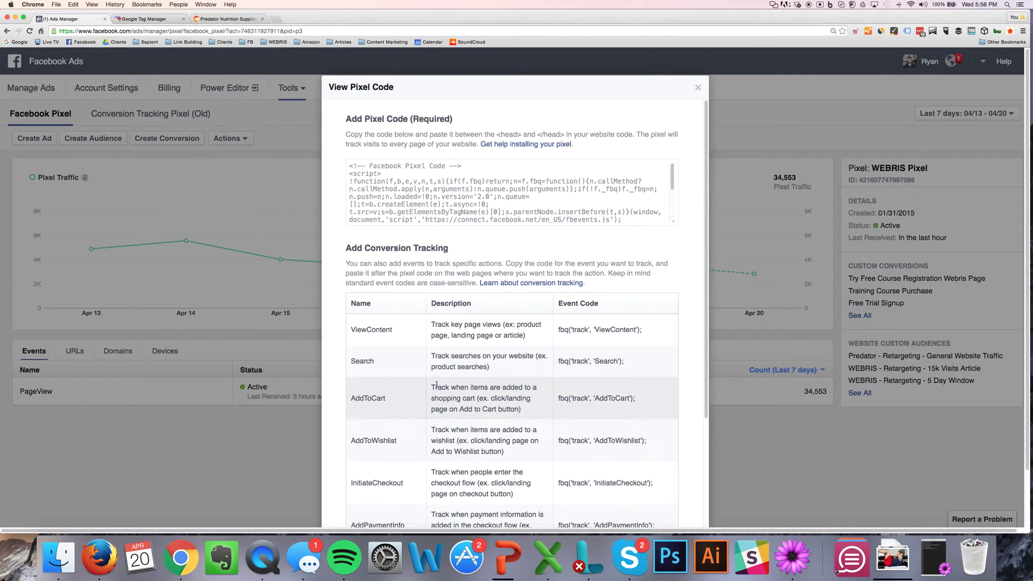
Select the entire base pixel code snippet with Cmd+A.
{"action": "left_click", "coordinate": [510, 200]}
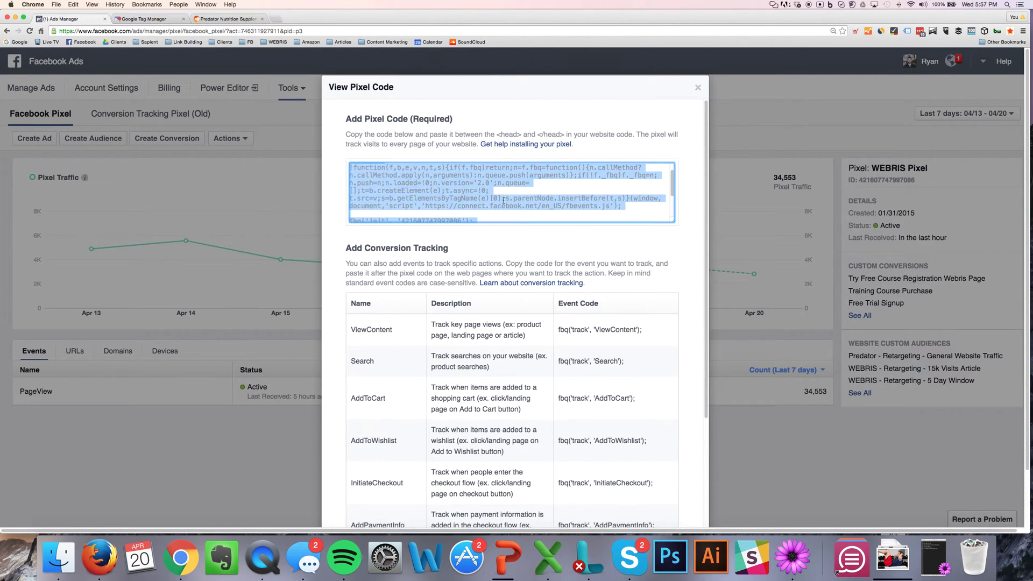
{"action": "triple_click", "coordinate": [497, 197]}
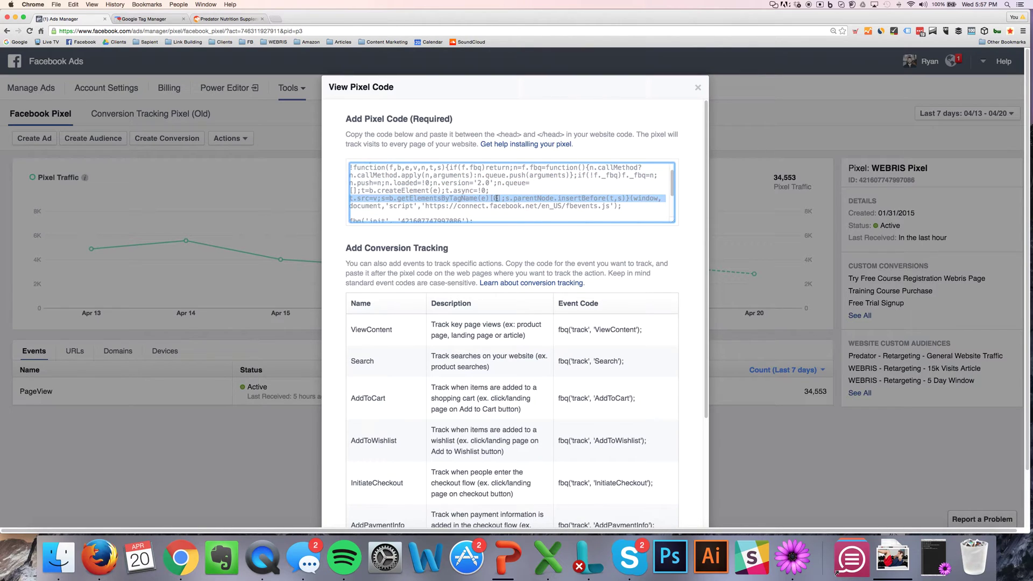
{"action": "left_click", "coordinate": [497, 198]}
{"action": "scroll", "coordinate": [490, 193], "scroll_direction": "up", "scroll_amount": 2}
{"action": "triple_click", "coordinate": [480, 188]}
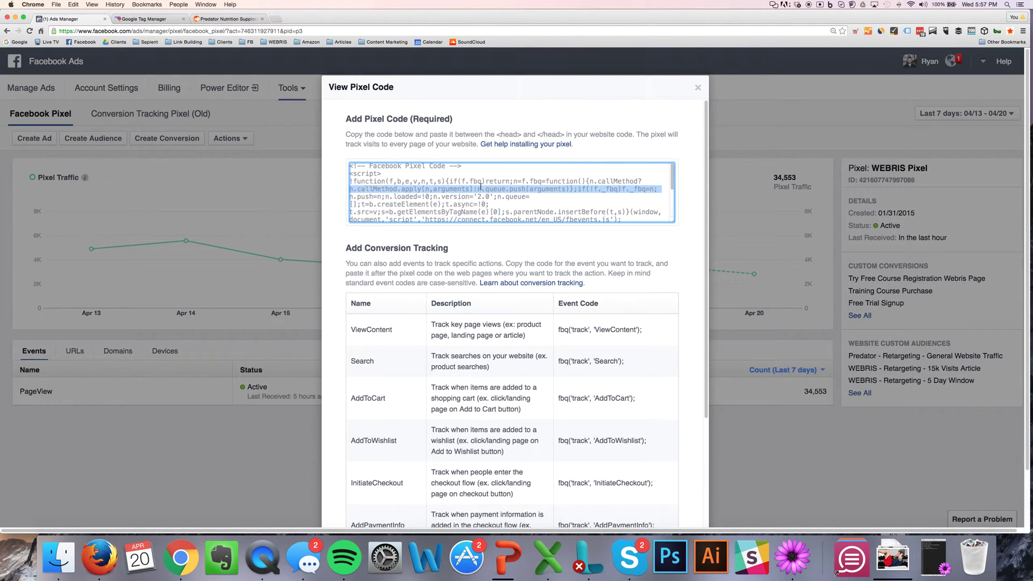
{"action": "key", "text": "super+a"}
{"action": "key", "text": "super+c"}
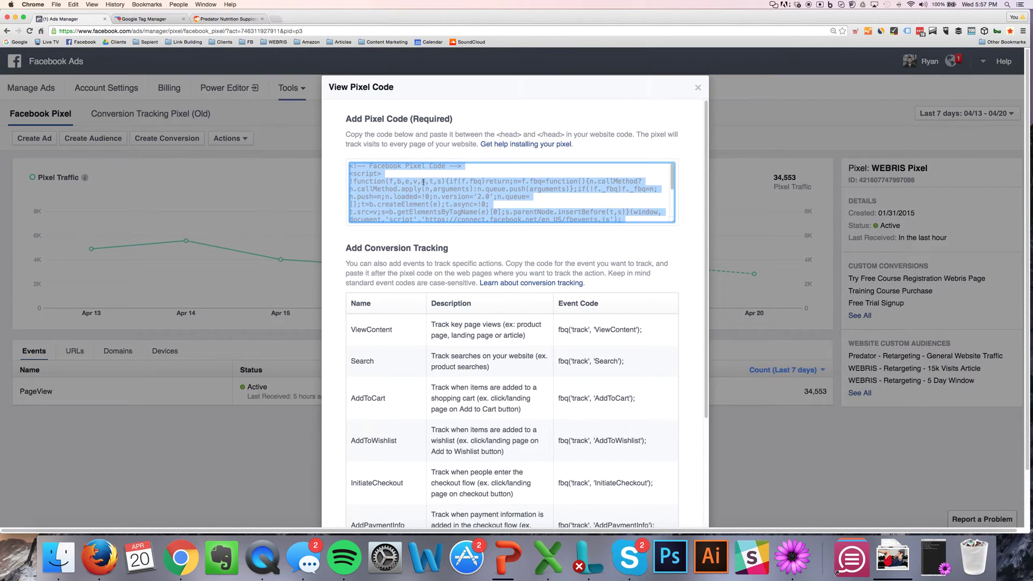
Start a new Custom HTML tag in Tag Manager and paste in the Facebook Pixel code.
{"action": "left_click", "coordinate": [134, 19]}
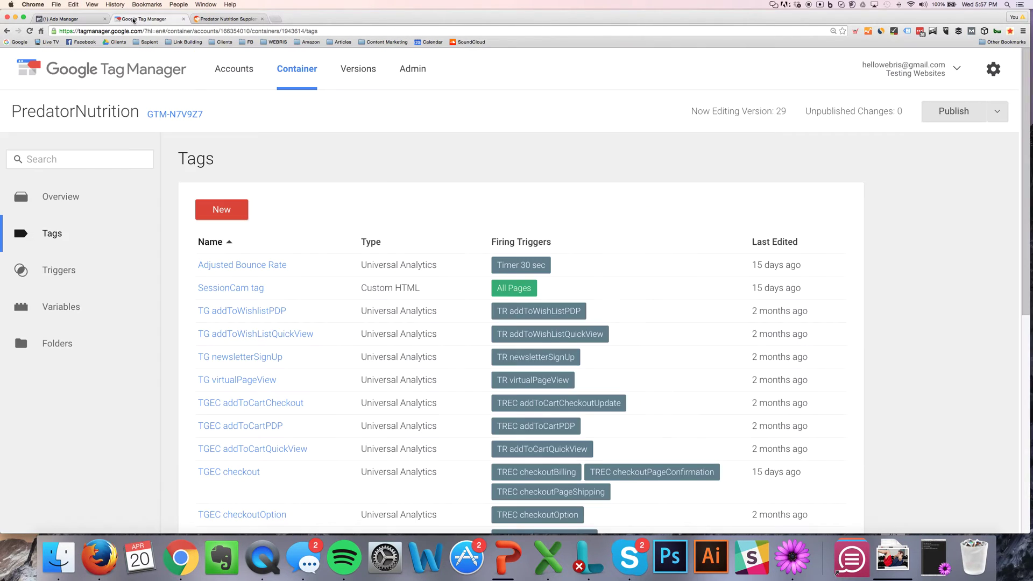
{"action": "left_click", "coordinate": [244, 211]}
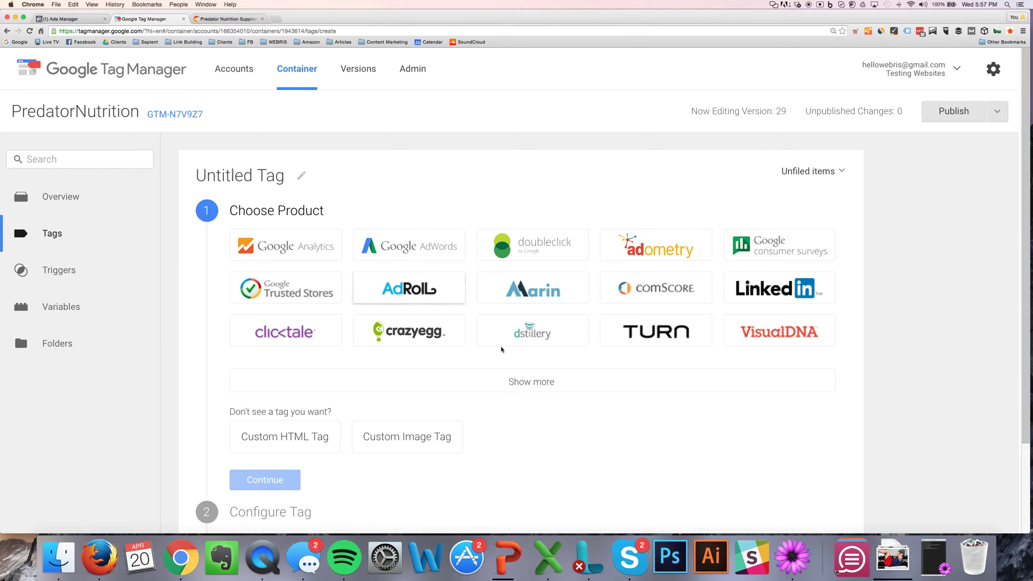
{"action": "left_click", "coordinate": [519, 377]}
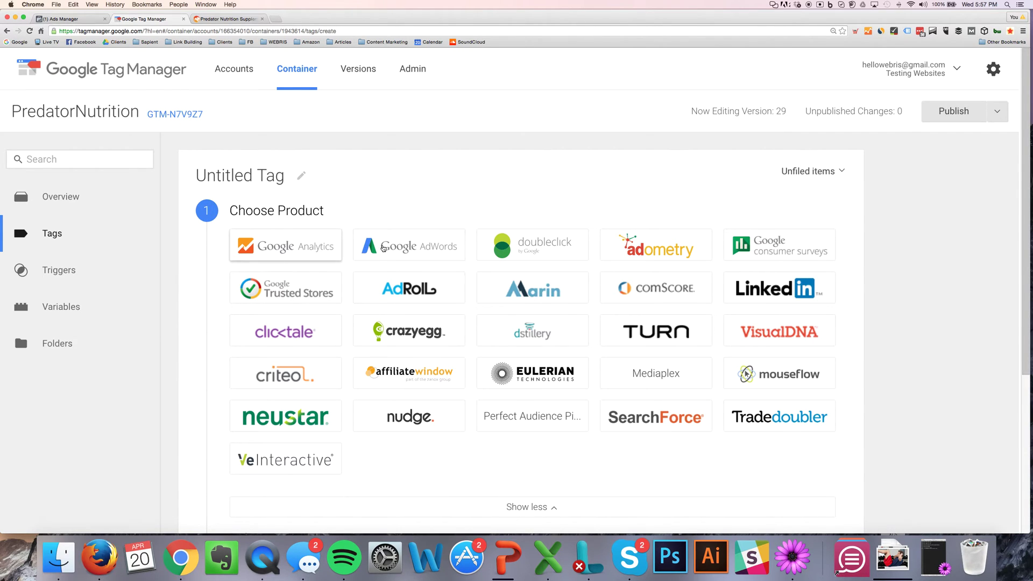
{"action": "scroll", "coordinate": [511, 414], "scroll_direction": "down", "scroll_amount": 3}
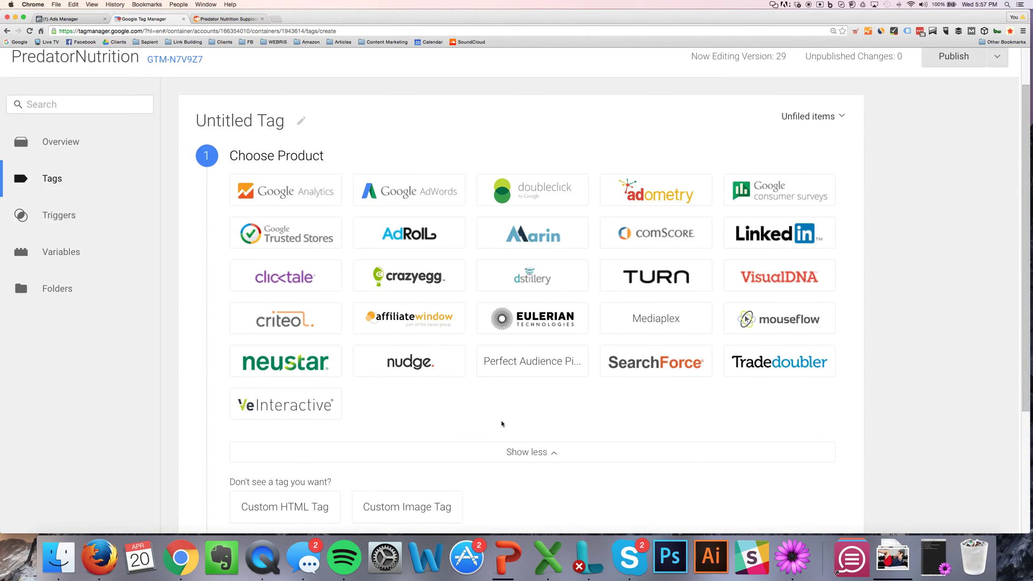
{"action": "left_click", "coordinate": [316, 496]}
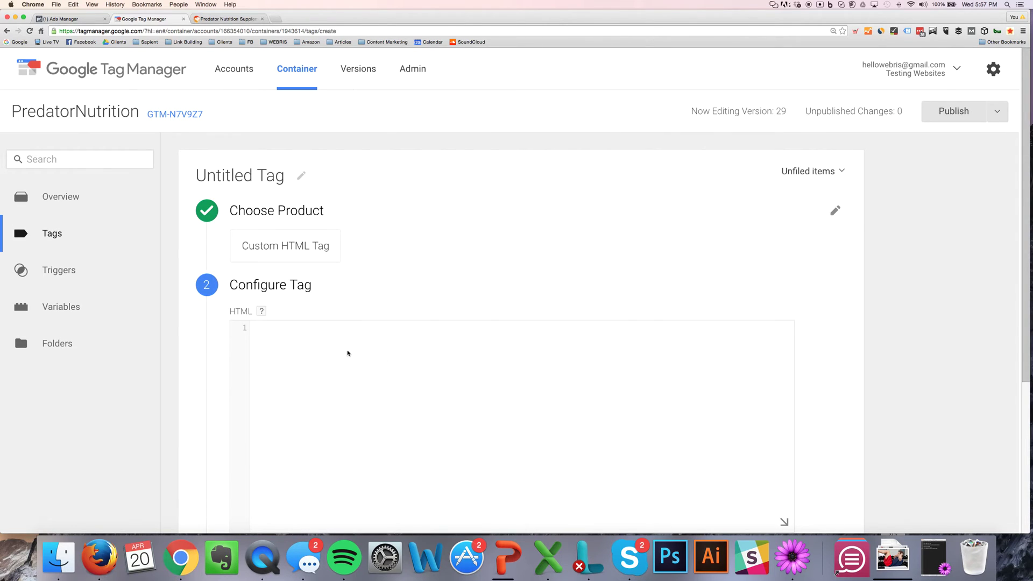
{"action": "key", "text": "super+v"}
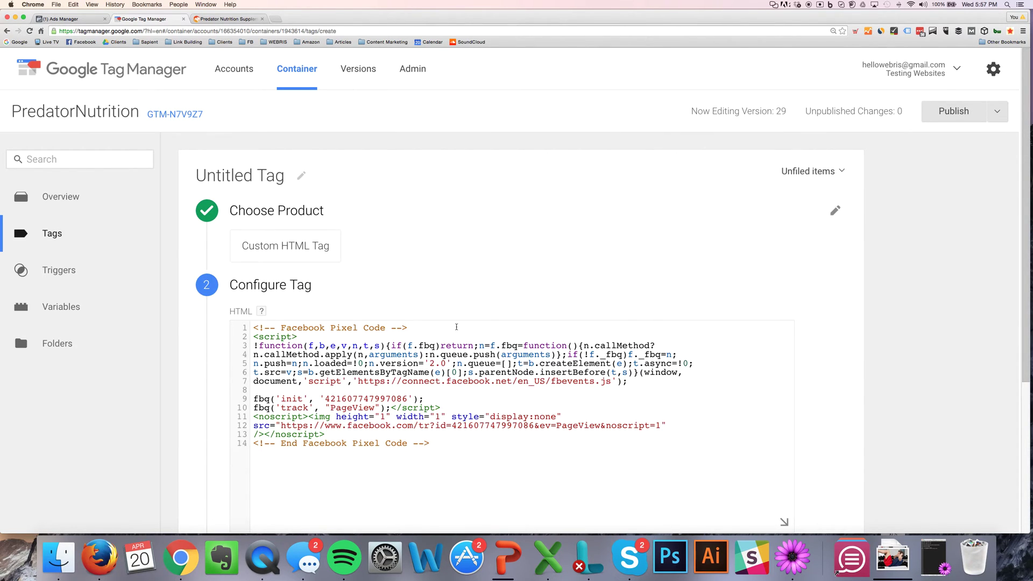
Rename the untitled tag to 'Facebook Pixel'.
{"action": "left_click", "coordinate": [290, 180]}
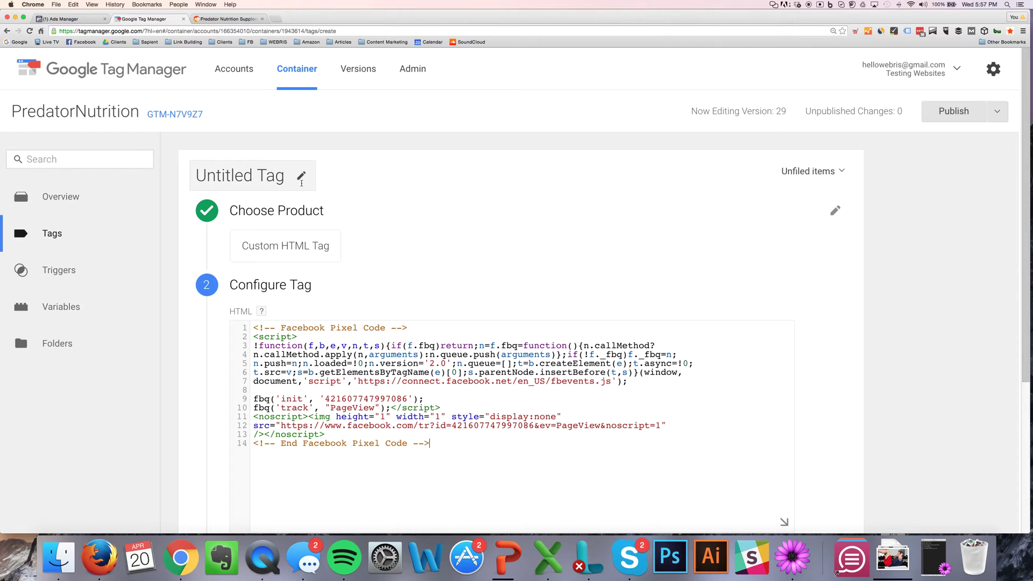
{"action": "left_click_drag", "start_coordinate": [284, 177], "coordinate": [127, 176]}
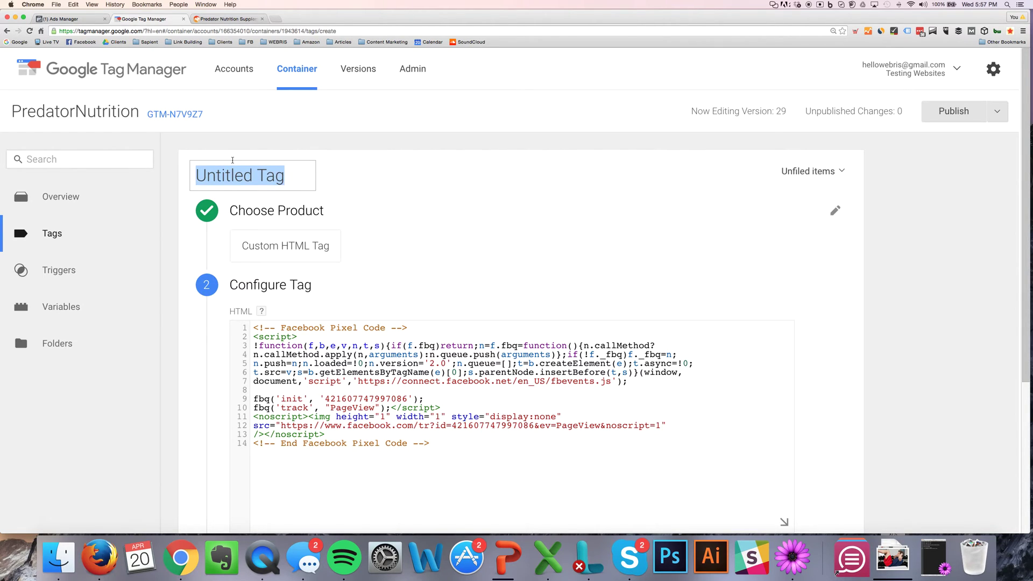
{"action": "type", "text": "Facebook Pix"}
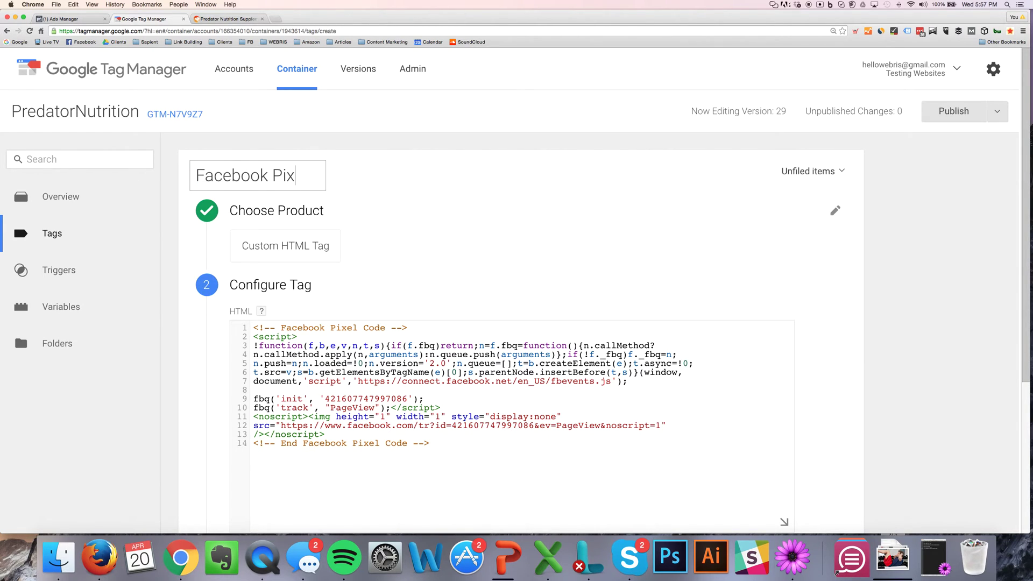
{"action": "type", "text": "el"}
{"action": "left_click", "coordinate": [835, 210]}
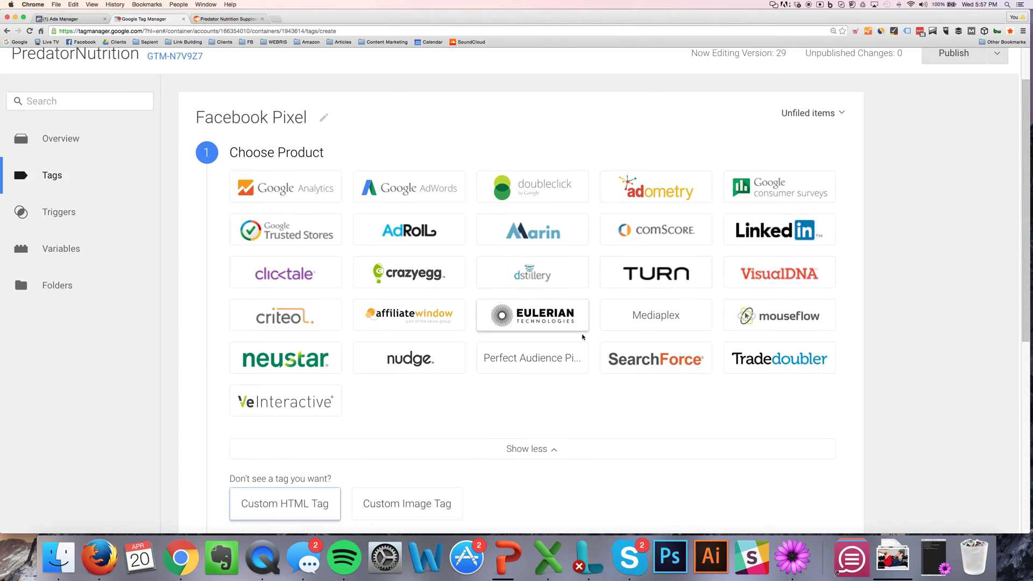
Confirm the Custom HTML configuration holding the pasted pixel code.
{"action": "scroll", "coordinate": [582, 337], "scroll_direction": "down", "scroll_amount": 5}
{"action": "scroll", "coordinate": [544, 353], "scroll_direction": "down", "scroll_amount": 2}
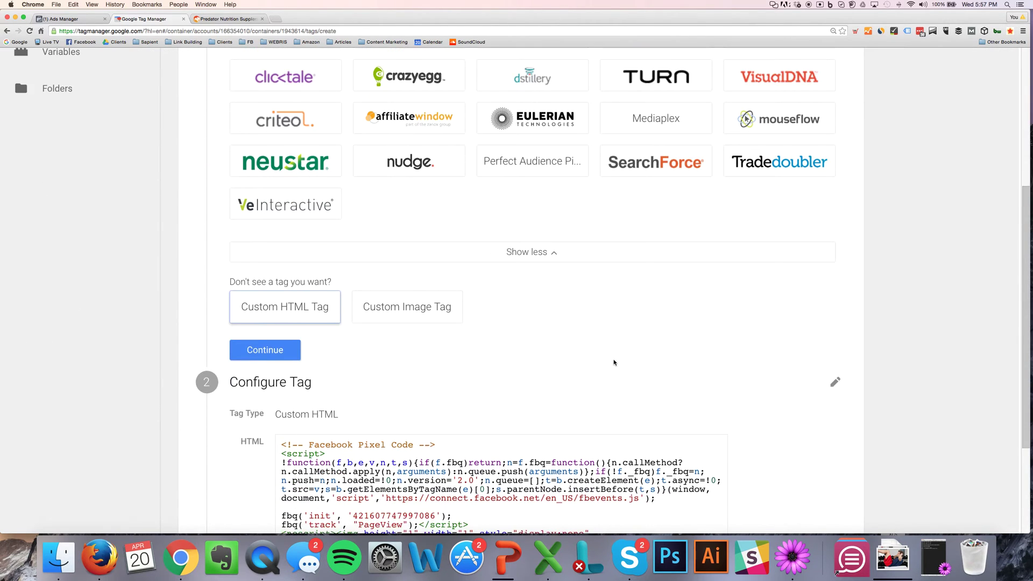
{"action": "scroll", "coordinate": [614, 362], "scroll_direction": "down", "scroll_amount": 3}
{"action": "left_click", "coordinate": [835, 225]}
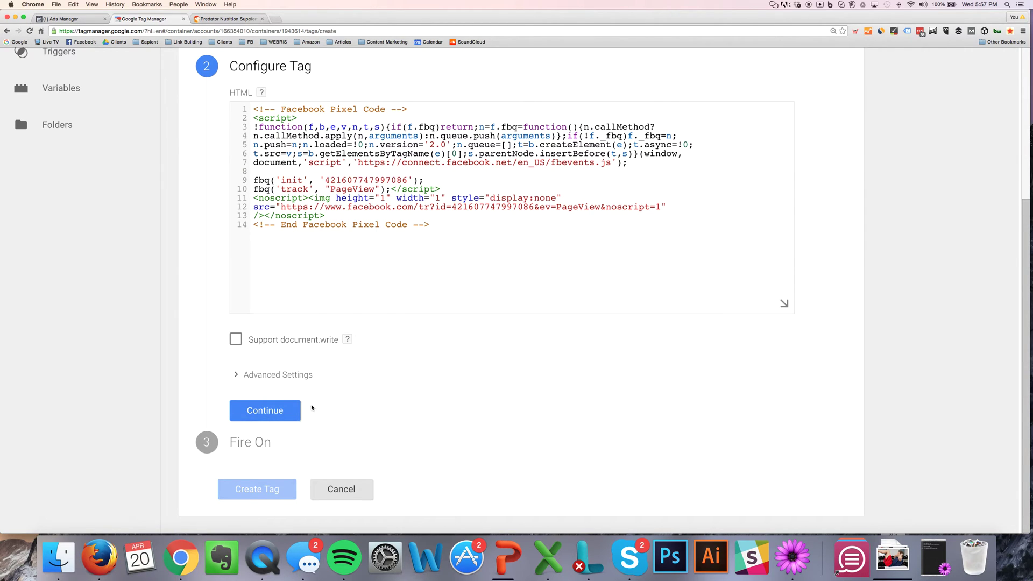
{"action": "left_click", "coordinate": [283, 416]}
Set the tag to fire on All Pages and create it.
{"action": "scroll", "coordinate": [251, 347], "scroll_direction": "down", "scroll_amount": 1}
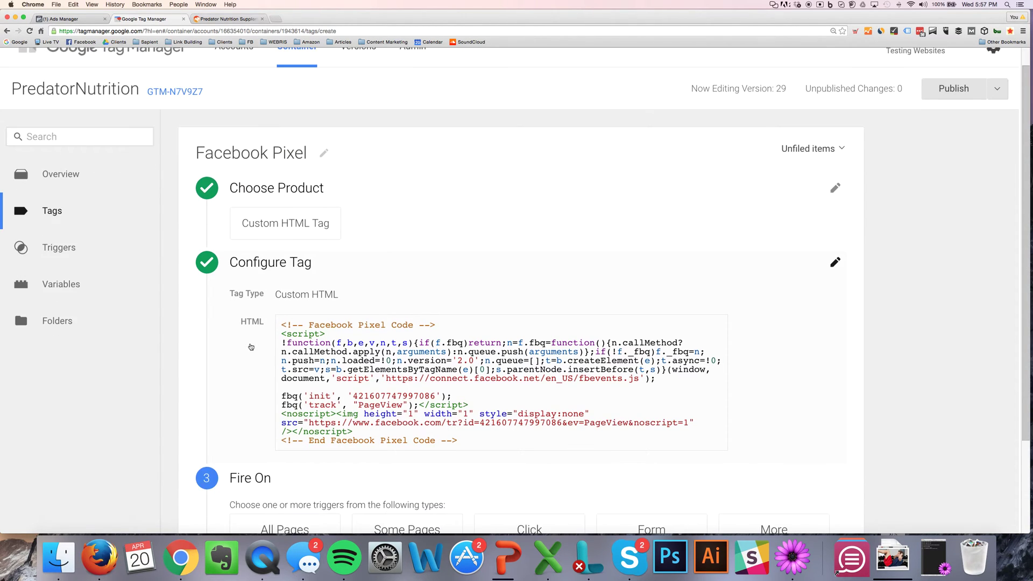
{"action": "scroll", "coordinate": [251, 347], "scroll_direction": "down", "scroll_amount": 2}
{"action": "left_click", "coordinate": [265, 470]}
{"action": "scroll", "coordinate": [804, 348], "scroll_direction": "down", "scroll_amount": 1}
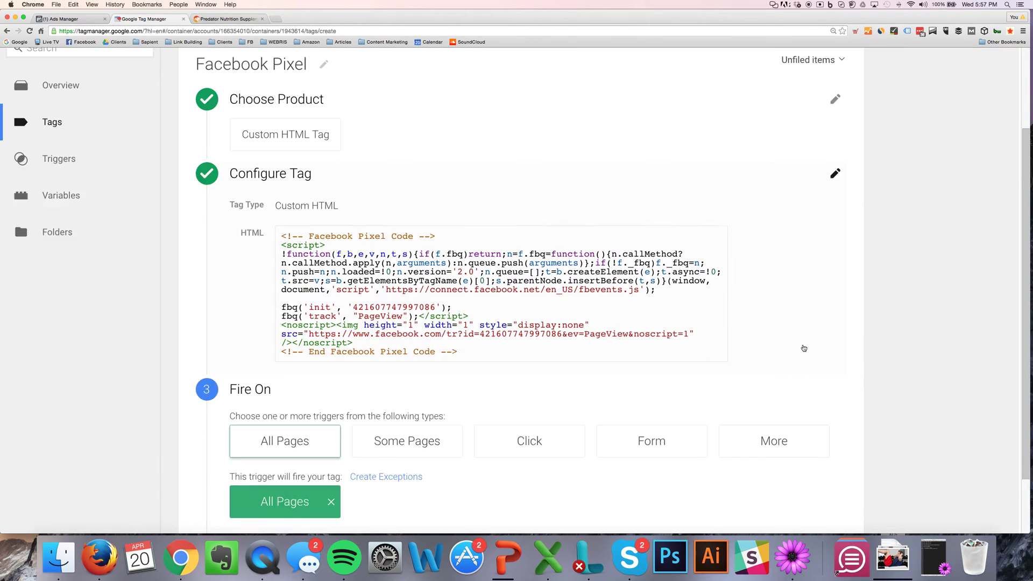
{"action": "scroll", "coordinate": [804, 348], "scroll_direction": "down", "scroll_amount": 1}
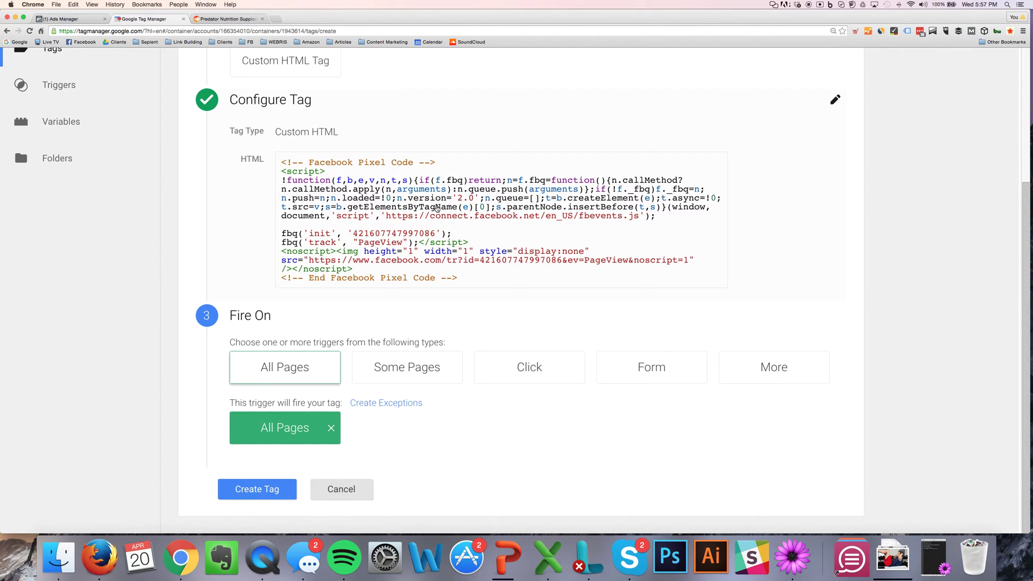
{"action": "left_click", "coordinate": [276, 495]}
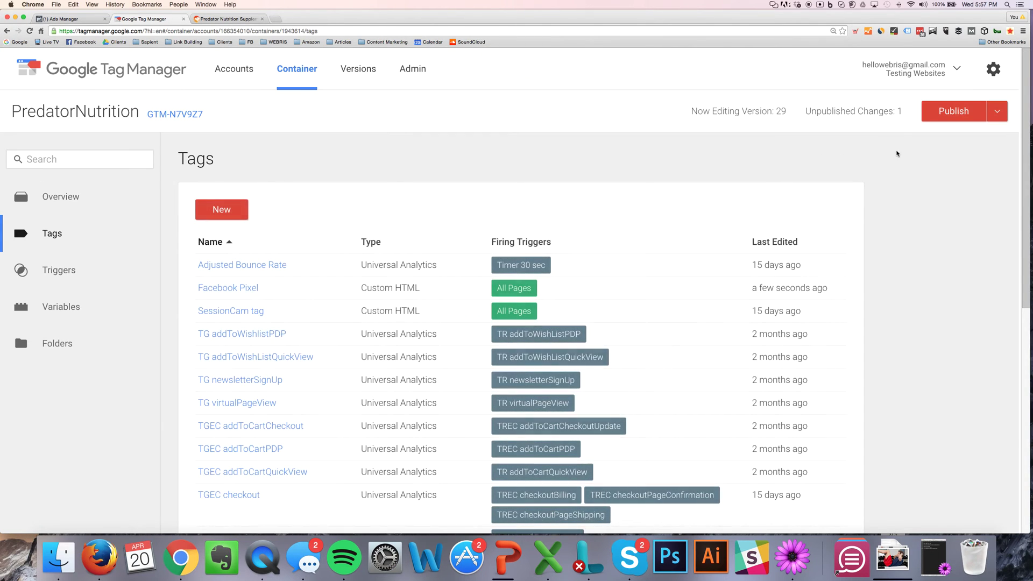
Publish the container as Version 29, then reload the Predator Nutrition homepage.
{"action": "left_click", "coordinate": [936, 114]}
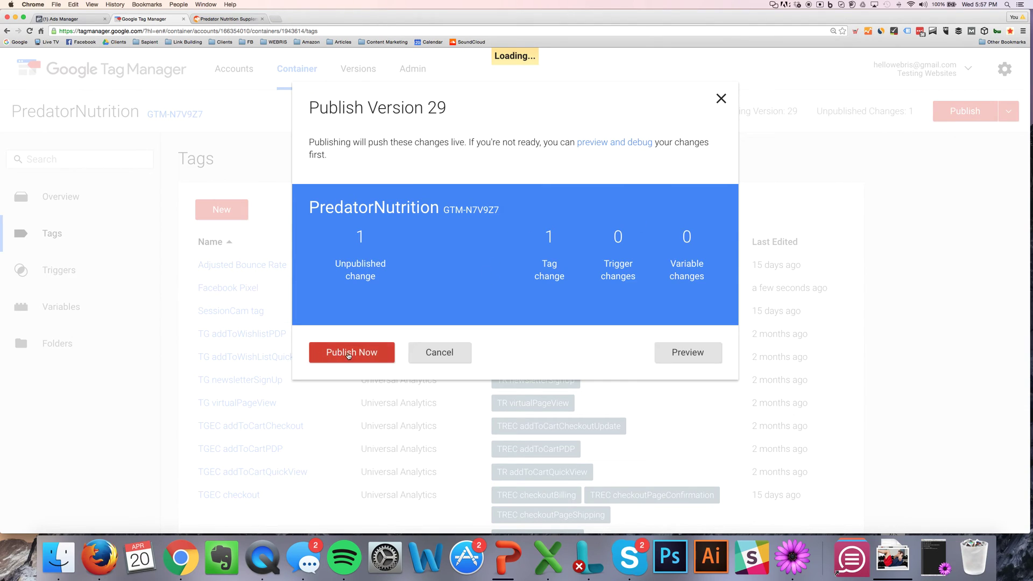
{"action": "left_click", "coordinate": [349, 354]}
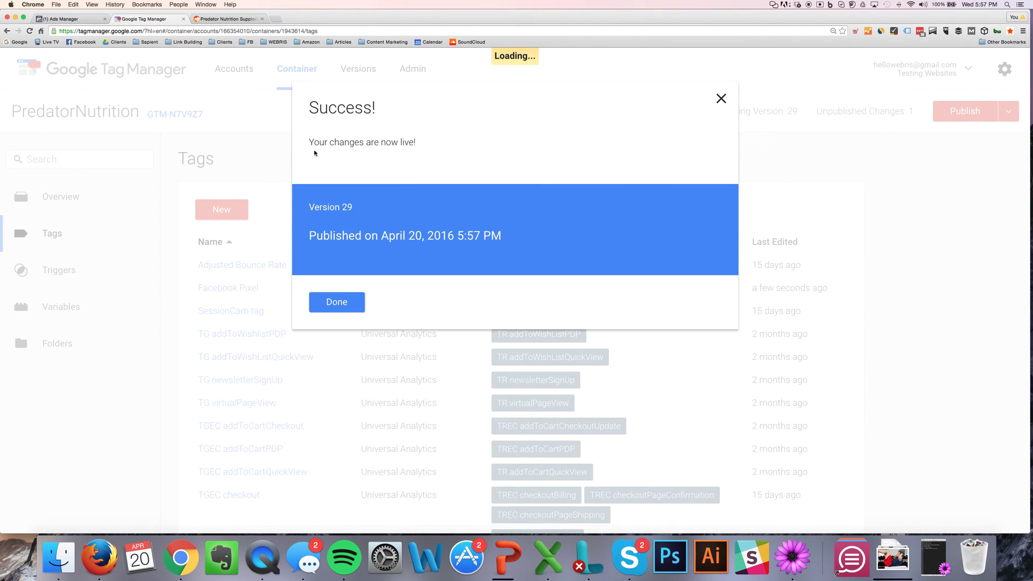
{"action": "left_click", "coordinate": [348, 310]}
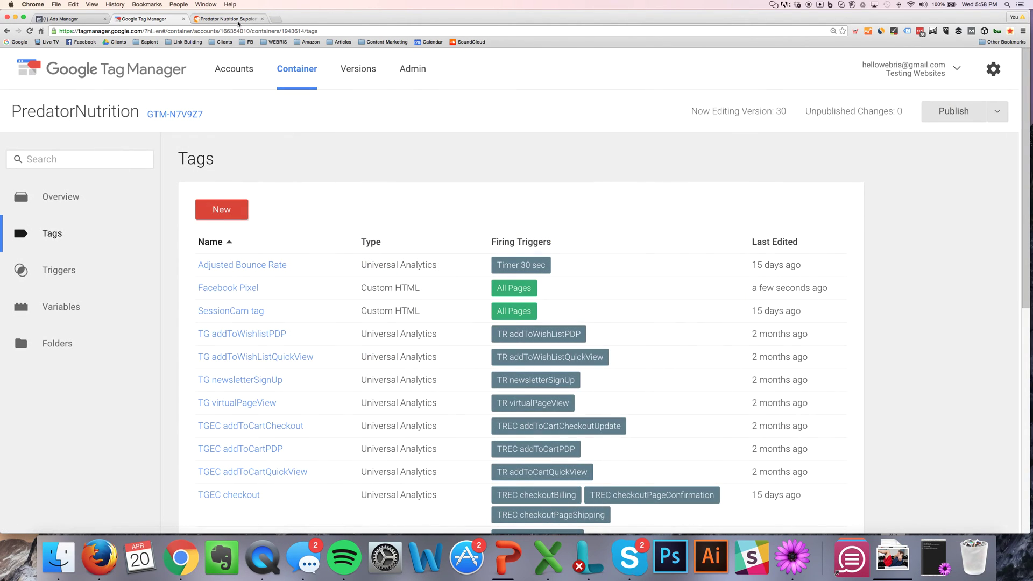
{"action": "left_click", "coordinate": [236, 21]}
{"action": "key", "text": "super+r"}
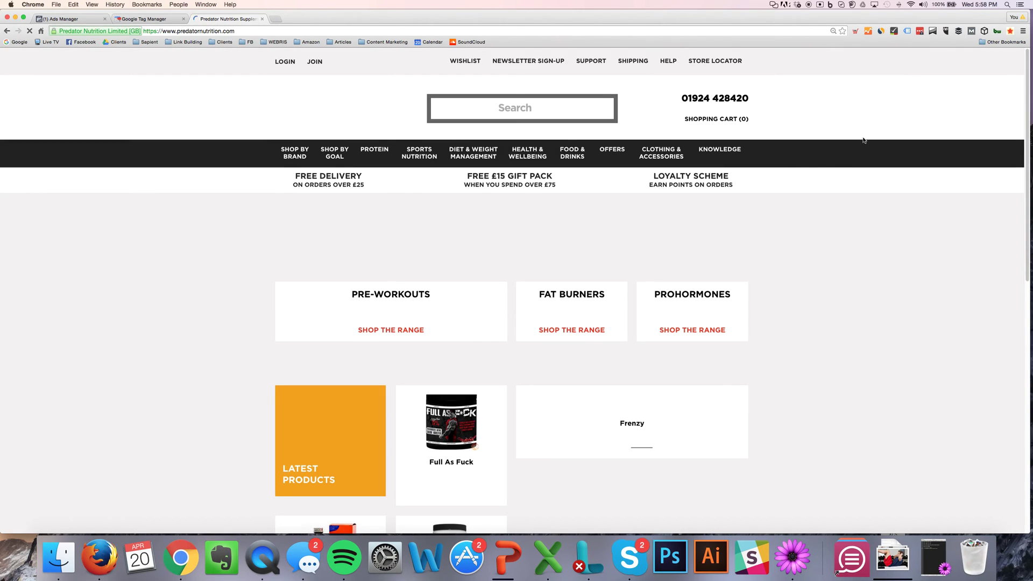
Confirm with the Facebook Pixel Helper that the homepage shows '1 pixel found', then return to Tag Manager.
{"action": "left_click", "coordinate": [1023, 31]}
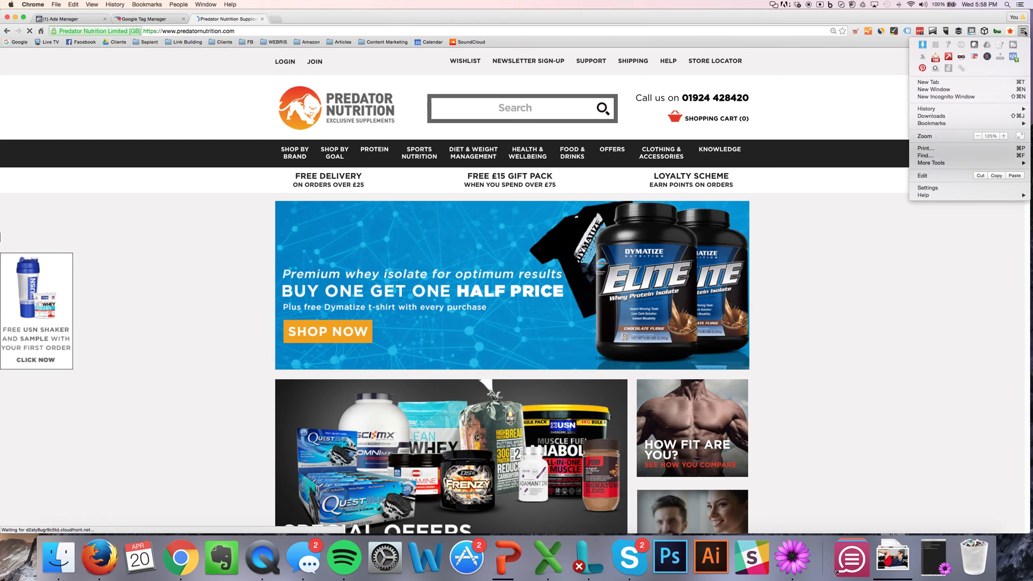
{"action": "left_click", "coordinate": [1013, 57]}
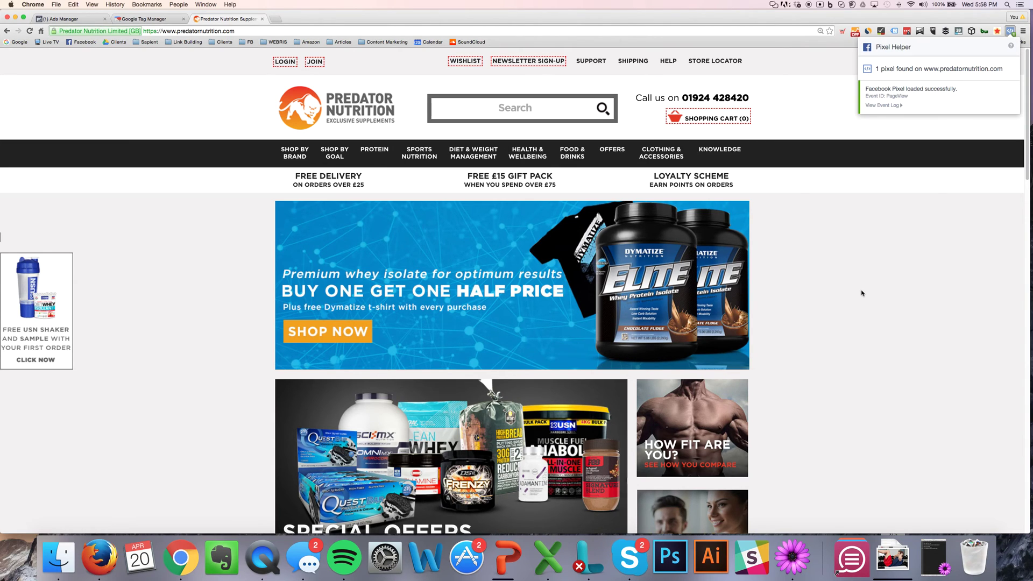
{"action": "left_click", "coordinate": [891, 246]}
{"action": "key", "text": "super+r"}
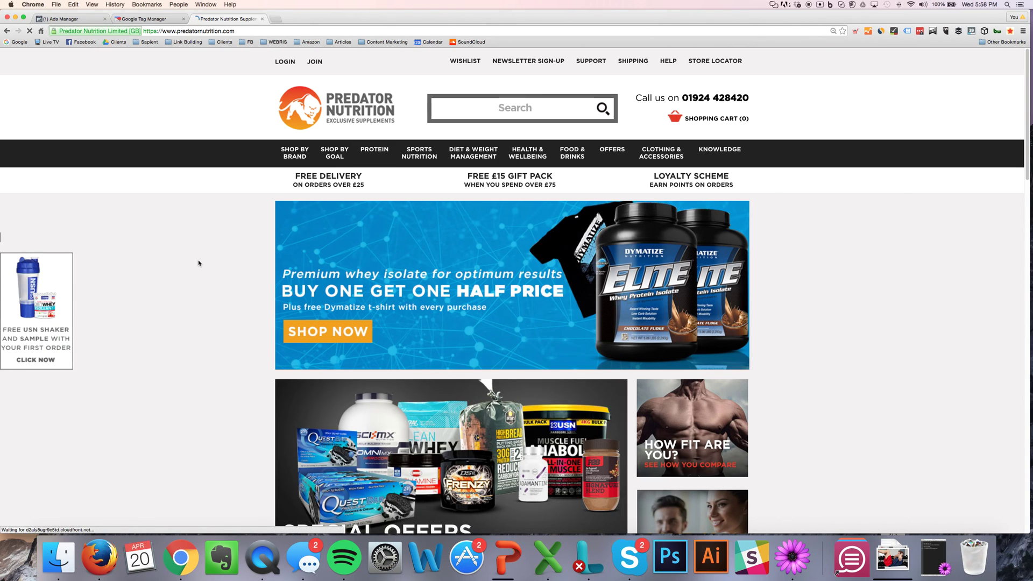
{"action": "left_click", "coordinate": [150, 19]}
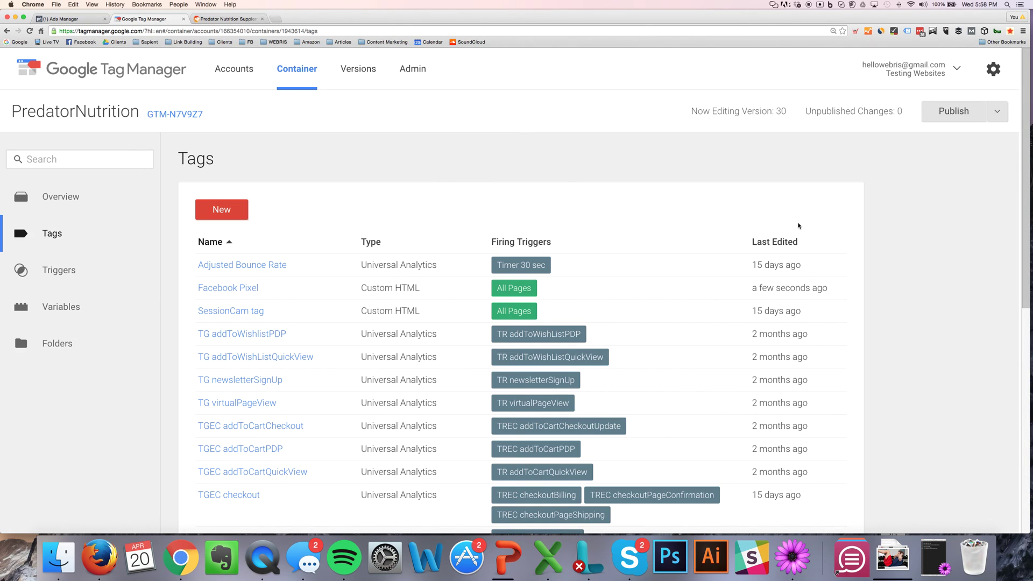
Switch back to the Ads Manager tab holding the WEBRIS Pixel's View Pixel Code dialog.
{"action": "left_click", "coordinate": [92, 19]}
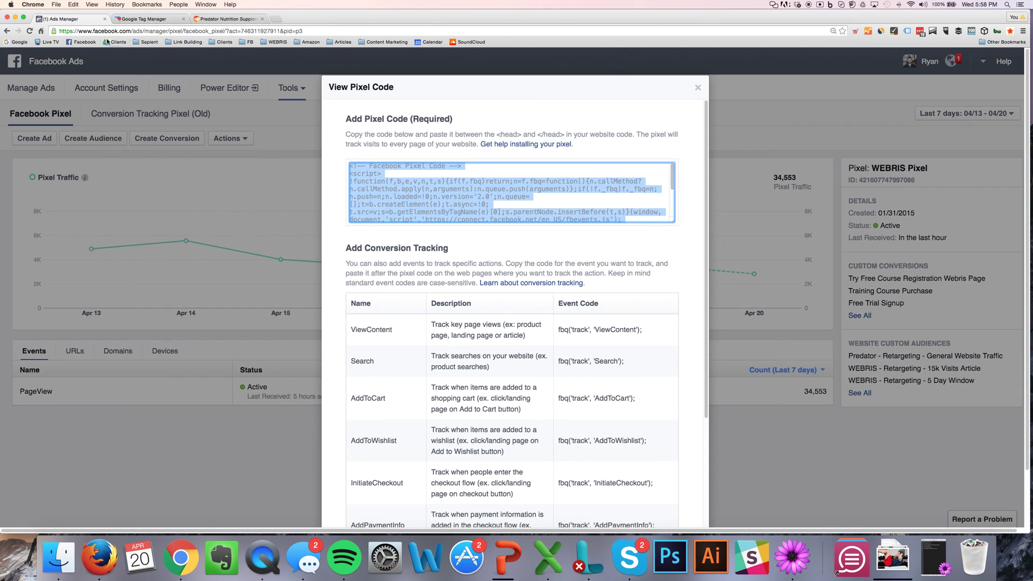